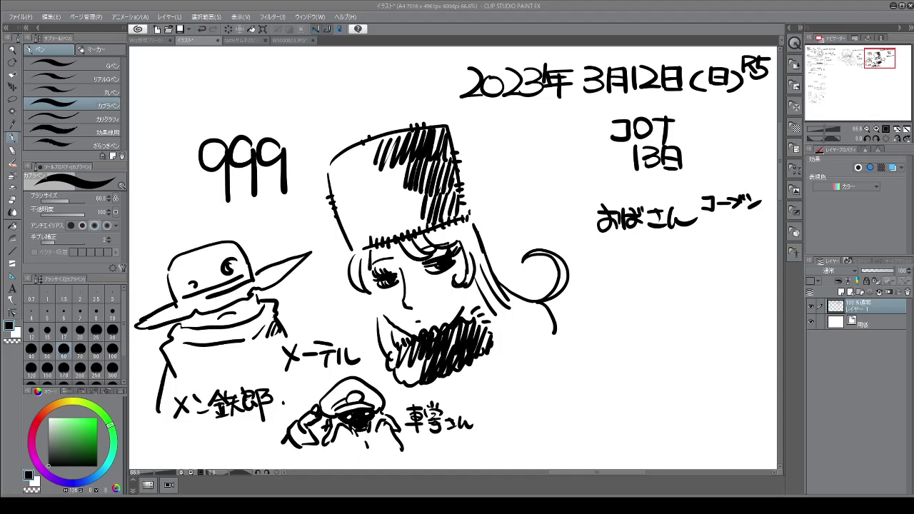
Step: Draw a round laughing face with squinting eyes, a filled black open mouth and two sweat drops below おばさん
{"action": "mouse_move", "coordinate": [646, 245]}
{"action": "left_mouse_down"}
{"action": "mouse_move", "coordinate": [612, 275]}
{"action": "mouse_move", "coordinate": [633, 310]}
{"action": "mouse_move", "coordinate": [671, 286]}
{"action": "mouse_move", "coordinate": [629, 289]}
{"action": "mouse_move", "coordinate": [650, 299]}
{"action": "mouse_move", "coordinate": [671, 288]}
{"action": "mouse_move", "coordinate": [662, 272]}
{"action": "mouse_move", "coordinate": [672, 278]}
{"action": "left_mouse_up"}
{"action": "mouse_move", "coordinate": [636, 268]}
{"action": "left_mouse_down"}
{"action": "mouse_move", "coordinate": [646, 273]}
{"action": "mouse_move", "coordinate": [636, 277]}
{"action": "mouse_move", "coordinate": [648, 265]}
{"action": "mouse_move", "coordinate": [718, 258]}
{"action": "mouse_move", "coordinate": [703, 275]}
{"action": "left_mouse_up"}
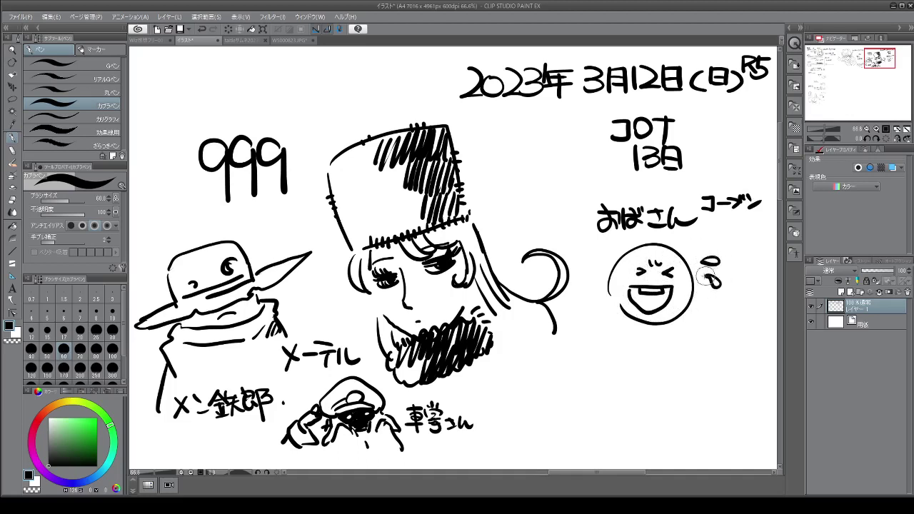
{"action": "key", "text": "ctrl+z"}
{"action": "mouse_move", "coordinate": [630, 287]}
{"action": "left_mouse_down"}
{"action": "mouse_move", "coordinate": [648, 308]}
{"action": "mouse_move", "coordinate": [667, 295]}
{"action": "mouse_move", "coordinate": [669, 273]}
{"action": "mouse_move", "coordinate": [666, 298]}
{"action": "mouse_move", "coordinate": [651, 307]}
{"action": "mouse_move", "coordinate": [631, 288]}
{"action": "mouse_move", "coordinate": [648, 297]}
{"action": "mouse_move", "coordinate": [674, 286]}
{"action": "mouse_move", "coordinate": [656, 311]}
{"action": "mouse_move", "coordinate": [645, 311]}
{"action": "mouse_move", "coordinate": [629, 287]}
{"action": "mouse_move", "coordinate": [648, 308]}
{"action": "left_mouse_up"}
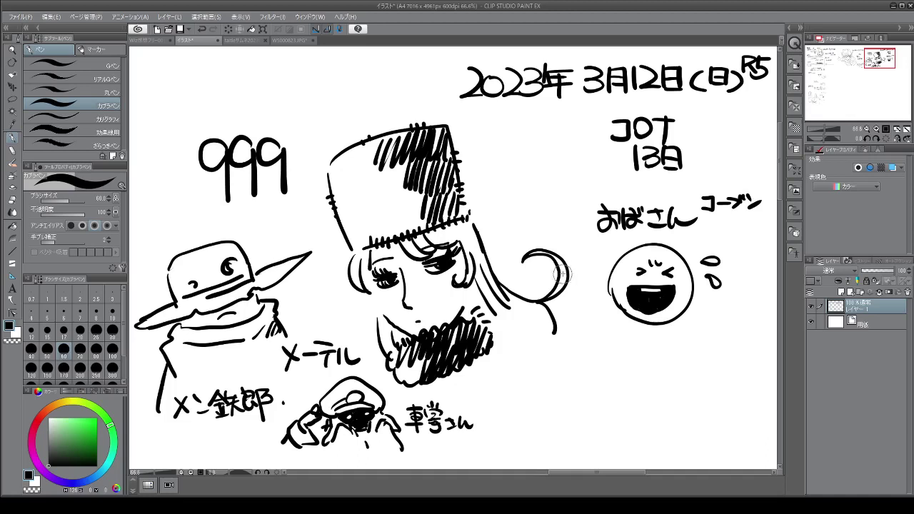
Step: Draw three rounded chat bubbles with tails below the face, add text lines in two, and handwrite スランプ beside them
{"action": "mouse_move", "coordinate": [535, 382]}
{"action": "left_mouse_down"}
{"action": "mouse_move", "coordinate": [536, 353]}
{"action": "mouse_move", "coordinate": [581, 344]}
{"action": "mouse_move", "coordinate": [644, 350]}
{"action": "mouse_move", "coordinate": [541, 392]}
{"action": "left_mouse_up"}
{"action": "mouse_move", "coordinate": [610, 423]}
{"action": "left_mouse_down"}
{"action": "mouse_move", "coordinate": [691, 422]}
{"action": "mouse_move", "coordinate": [613, 431]}
{"action": "left_mouse_up"}
{"action": "mouse_move", "coordinate": [544, 433]}
{"action": "left_mouse_down"}
{"action": "mouse_move", "coordinate": [536, 436]}
{"action": "mouse_move", "coordinate": [622, 448]}
{"action": "mouse_move", "coordinate": [529, 437]}
{"action": "left_mouse_up"}
{"action": "mouse_move", "coordinate": [561, 359]}
{"action": "left_mouse_down"}
{"action": "mouse_move", "coordinate": [582, 360]}
{"action": "mouse_move", "coordinate": [635, 372]}
{"action": "left_mouse_up"}
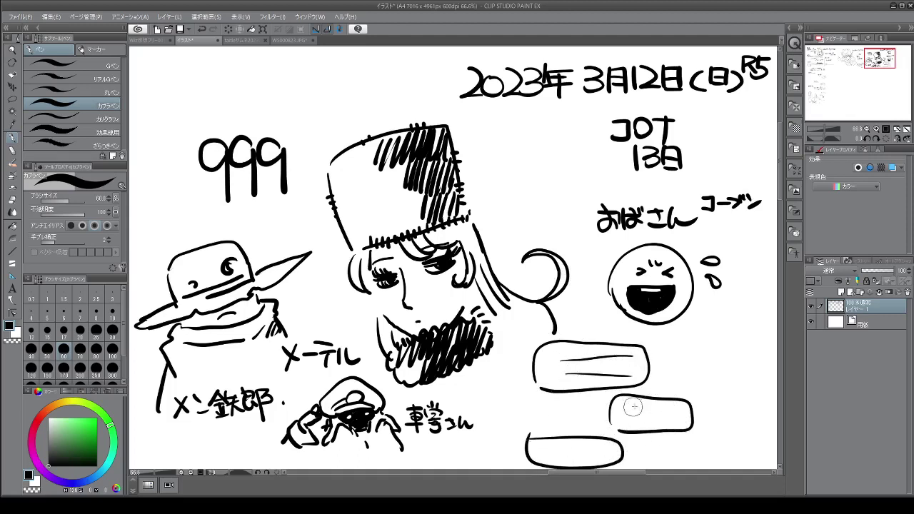
{"action": "left_click_drag", "start_coordinate": [632, 407], "coordinate": [668, 407]}
{"action": "mouse_move", "coordinate": [639, 419]}
{"action": "left_mouse_down"}
{"action": "mouse_move", "coordinate": [678, 419]}
{"action": "mouse_move", "coordinate": [691, 433]}
{"action": "left_mouse_up"}
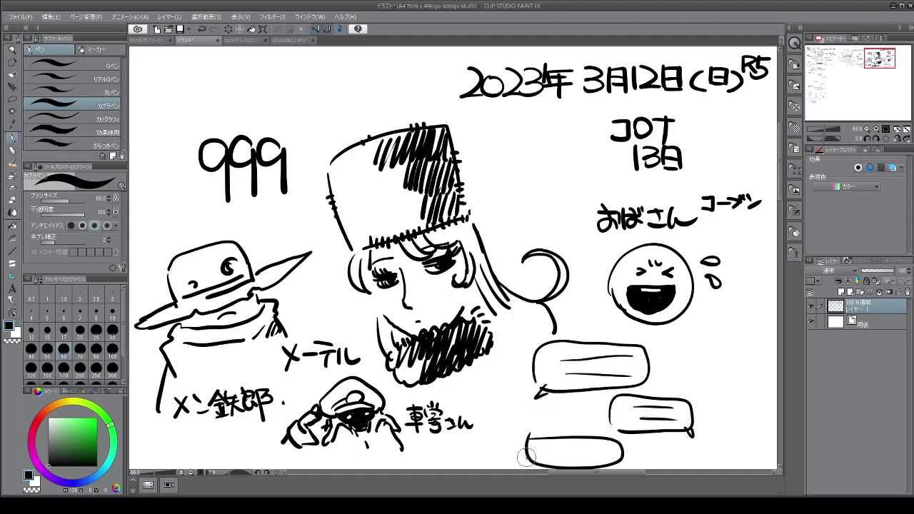
{"action": "left_click_drag", "start_coordinate": [533, 456], "coordinate": [532, 464]}
{"action": "mouse_move", "coordinate": [670, 367]}
{"action": "left_mouse_down"}
{"action": "mouse_move", "coordinate": [669, 384]}
{"action": "mouse_move", "coordinate": [682, 384]}
{"action": "mouse_move", "coordinate": [682, 367]}
{"action": "left_mouse_up"}
{"action": "mouse_move", "coordinate": [688, 366]}
{"action": "left_mouse_down"}
{"action": "mouse_move", "coordinate": [691, 384]}
{"action": "mouse_move", "coordinate": [709, 370]}
{"action": "mouse_move", "coordinate": [720, 383]}
{"action": "mouse_move", "coordinate": [731, 368]}
{"action": "left_mouse_up"}
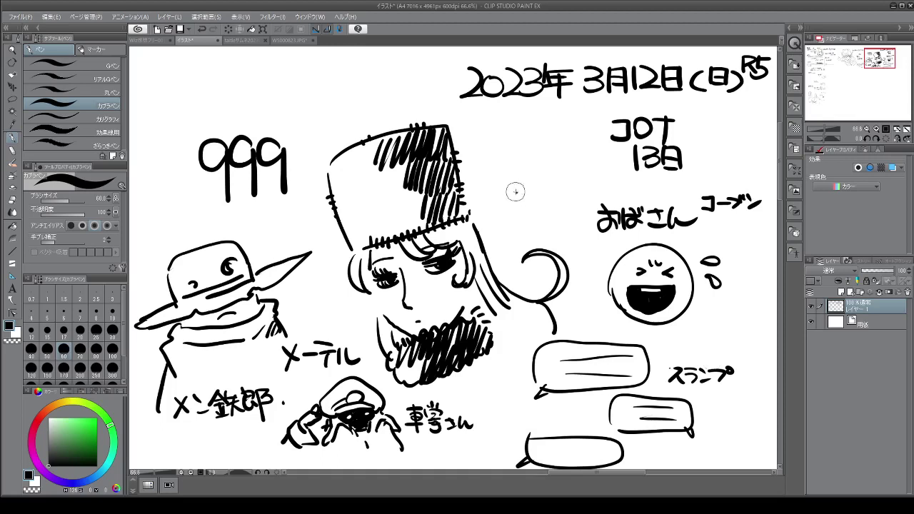
Step: Draw a rounded-square app icon with a speech bubble inside beside the コロナ note and colour its background green
{"action": "mouse_move", "coordinate": [516, 190]}
{"action": "left_mouse_down"}
{"action": "mouse_move", "coordinate": [576, 132]}
{"action": "mouse_move", "coordinate": [589, 174]}
{"action": "mouse_move", "coordinate": [551, 202]}
{"action": "mouse_move", "coordinate": [518, 199]}
{"action": "left_mouse_up"}
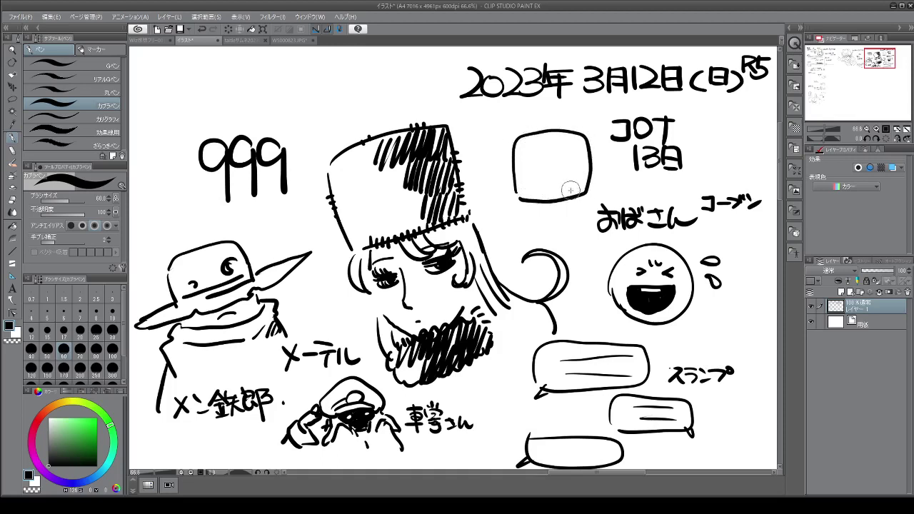
{"action": "mouse_move", "coordinate": [568, 183]}
{"action": "left_mouse_down"}
{"action": "mouse_move", "coordinate": [530, 183]}
{"action": "mouse_move", "coordinate": [543, 141]}
{"action": "mouse_move", "coordinate": [584, 167]}
{"action": "mouse_move", "coordinate": [572, 187]}
{"action": "left_mouse_up"}
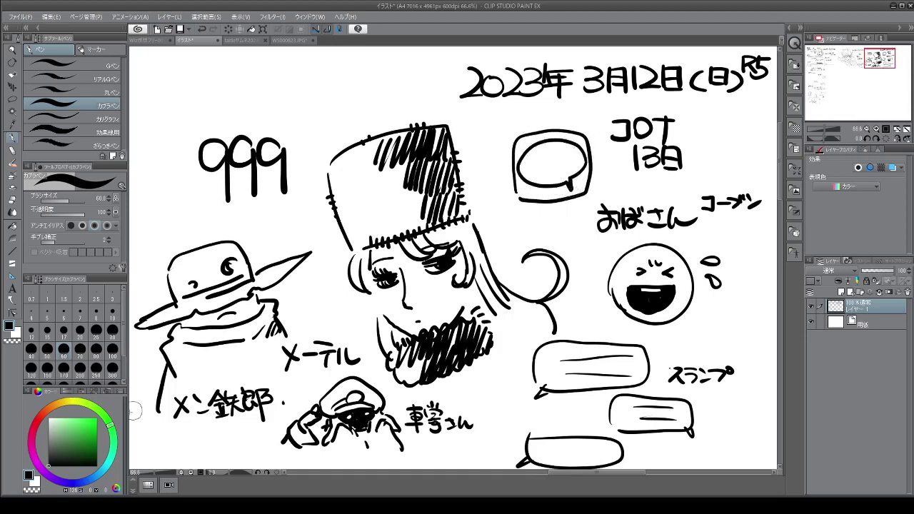
{"action": "left_click", "coordinate": [96, 421]}
{"action": "mouse_move", "coordinate": [517, 145]}
{"action": "left_mouse_down"}
{"action": "mouse_move", "coordinate": [546, 137]}
{"action": "mouse_move", "coordinate": [536, 149]}
{"action": "mouse_move", "coordinate": [519, 143]}
{"action": "mouse_move", "coordinate": [518, 161]}
{"action": "mouse_move", "coordinate": [531, 135]}
{"action": "mouse_move", "coordinate": [545, 139]}
{"action": "mouse_move", "coordinate": [521, 136]}
{"action": "mouse_move", "coordinate": [563, 133]}
{"action": "mouse_move", "coordinate": [553, 138]}
{"action": "mouse_move", "coordinate": [581, 148]}
{"action": "mouse_move", "coordinate": [587, 141]}
{"action": "mouse_move", "coordinate": [576, 187]}
{"action": "mouse_move", "coordinate": [521, 177]}
{"action": "mouse_move", "coordinate": [517, 158]}
{"action": "mouse_move", "coordinate": [516, 193]}
{"action": "mouse_move", "coordinate": [529, 193]}
{"action": "mouse_move", "coordinate": [516, 172]}
{"action": "mouse_move", "coordinate": [527, 182]}
{"action": "mouse_move", "coordinate": [522, 198]}
{"action": "mouse_move", "coordinate": [549, 192]}
{"action": "mouse_move", "coordinate": [538, 198]}
{"action": "mouse_move", "coordinate": [532, 187]}
{"action": "mouse_move", "coordinate": [569, 200]}
{"action": "left_mouse_up"}
{"action": "left_click", "coordinate": [93, 435]}
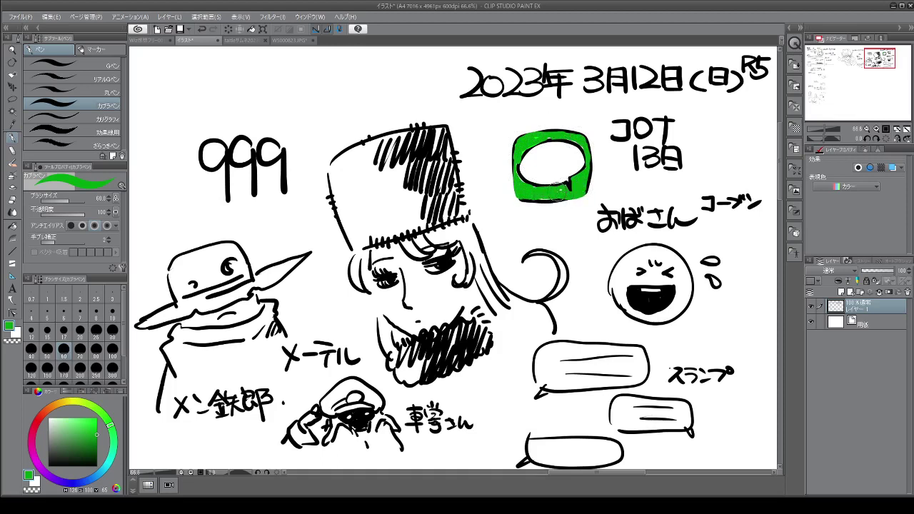
Step: Switch the drawing colour back to black and letter LINE inside the icon's speech bubble
{"action": "left_click_drag", "start_coordinate": [83, 448], "coordinate": [75, 483]}
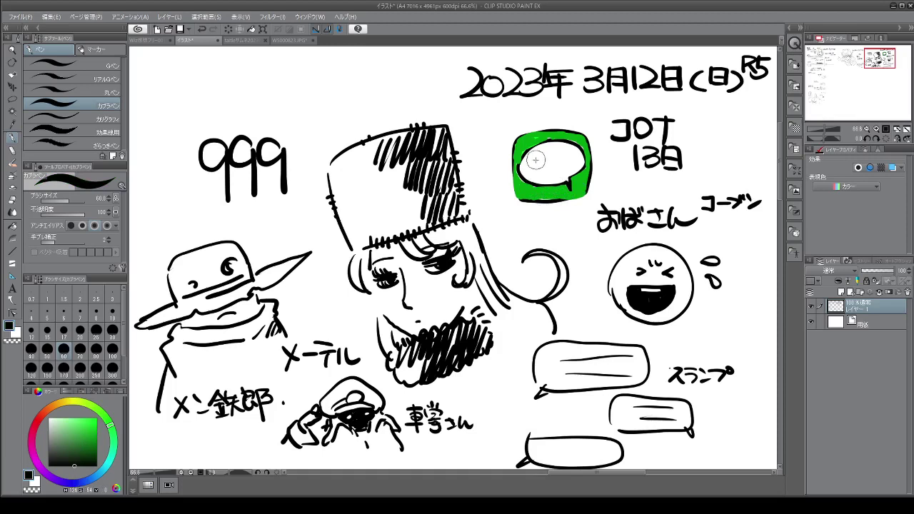
{"action": "mouse_move", "coordinate": [535, 156]}
{"action": "left_mouse_down"}
{"action": "mouse_move", "coordinate": [545, 170]}
{"action": "mouse_move", "coordinate": [562, 159]}
{"action": "mouse_move", "coordinate": [556, 172]}
{"action": "mouse_move", "coordinate": [568, 156]}
{"action": "left_mouse_up"}
{"action": "left_click_drag", "start_coordinate": [557, 164], "coordinate": [571, 172]}
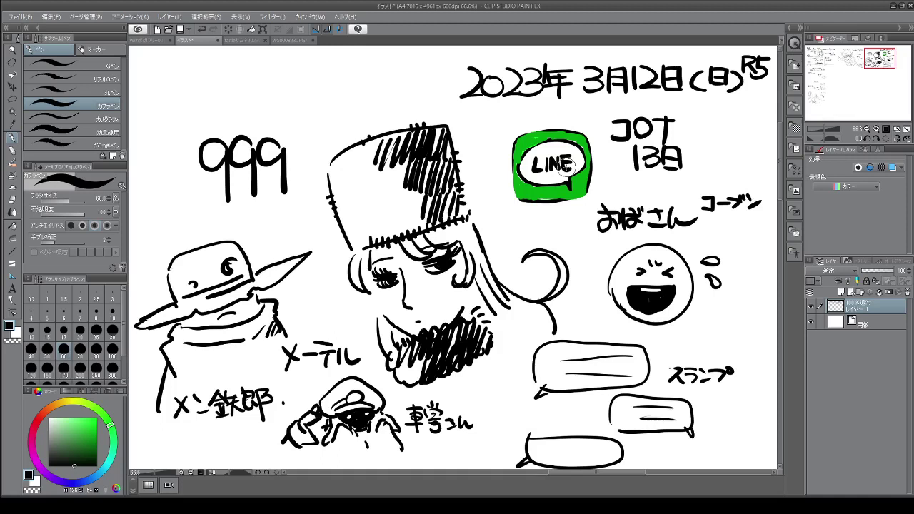
Step: Frame the おばさん face with a window-like box and cross it out with a large X
{"action": "mouse_move", "coordinate": [593, 200]}
{"action": "left_mouse_down"}
{"action": "mouse_move", "coordinate": [699, 195]}
{"action": "mouse_move", "coordinate": [761, 204]}
{"action": "left_mouse_up"}
{"action": "mouse_move", "coordinate": [586, 224]}
{"action": "left_mouse_down"}
{"action": "mouse_move", "coordinate": [750, 230]}
{"action": "mouse_move", "coordinate": [758, 333]}
{"action": "mouse_move", "coordinate": [586, 293]}
{"action": "left_mouse_up"}
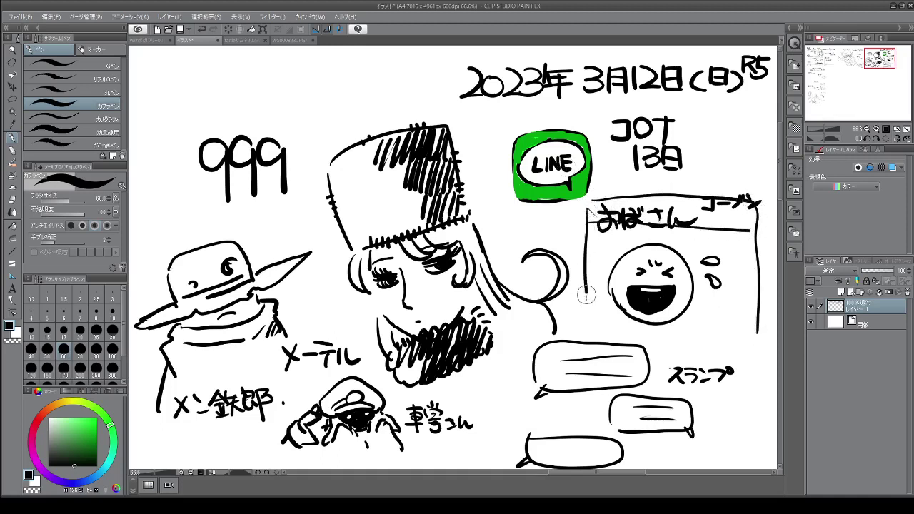
{"action": "left_click_drag", "start_coordinate": [595, 221], "coordinate": [737, 357]}
{"action": "mouse_move", "coordinate": [718, 223]}
{"action": "left_mouse_down"}
{"action": "mouse_move", "coordinate": [625, 313]}
{"action": "mouse_move", "coordinate": [594, 328]}
{"action": "left_mouse_up"}
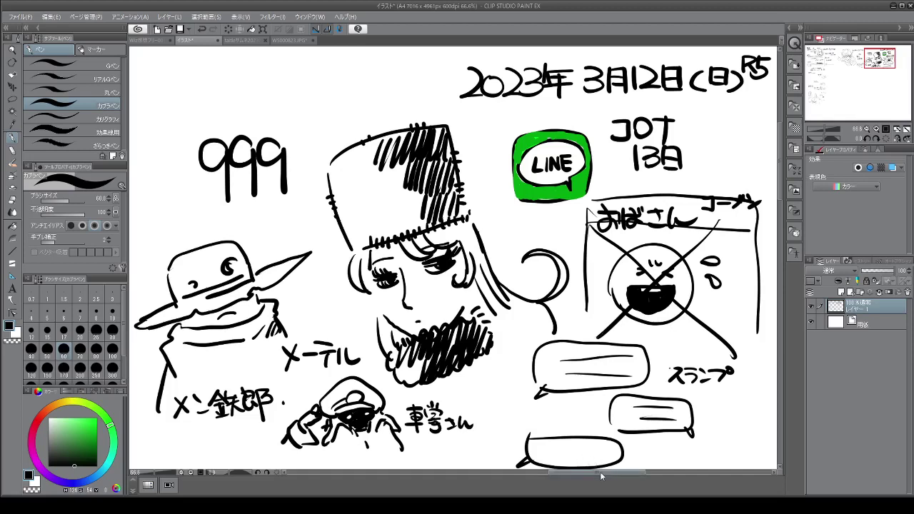
Step: Handwrite 他人の死に関心 in the blank area beside the date heading
{"action": "left_click_drag", "start_coordinate": [602, 471], "coordinate": [644, 474]}
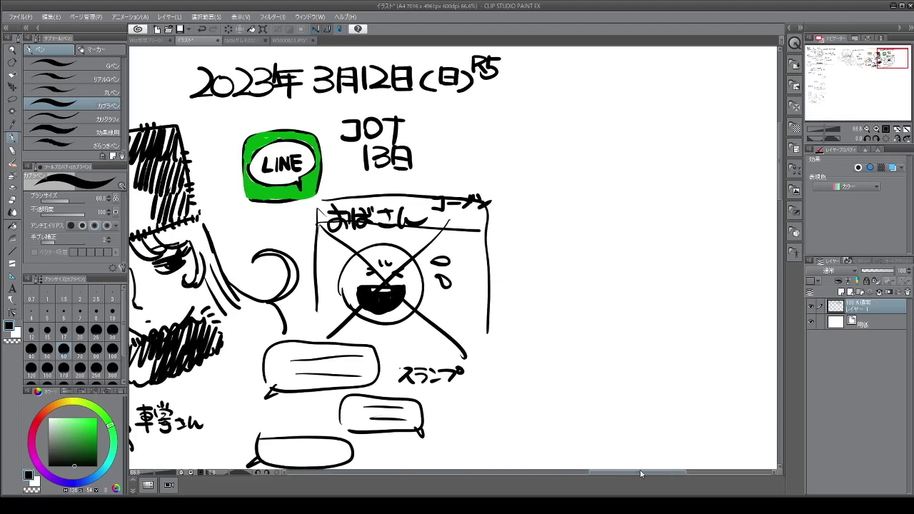
{"action": "scroll", "coordinate": [567, 85], "scroll_direction": "up", "scroll_amount": 2}
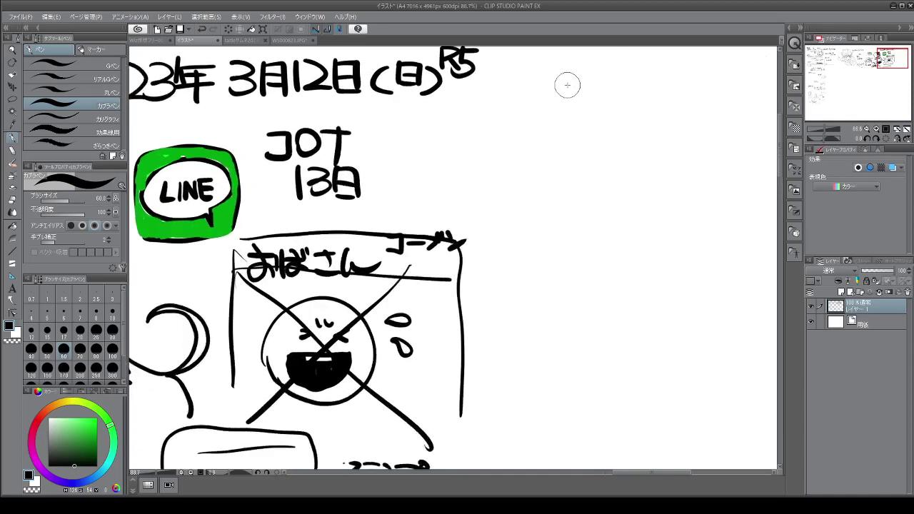
{"action": "scroll", "coordinate": [568, 85], "scroll_direction": "up", "scroll_amount": 4}
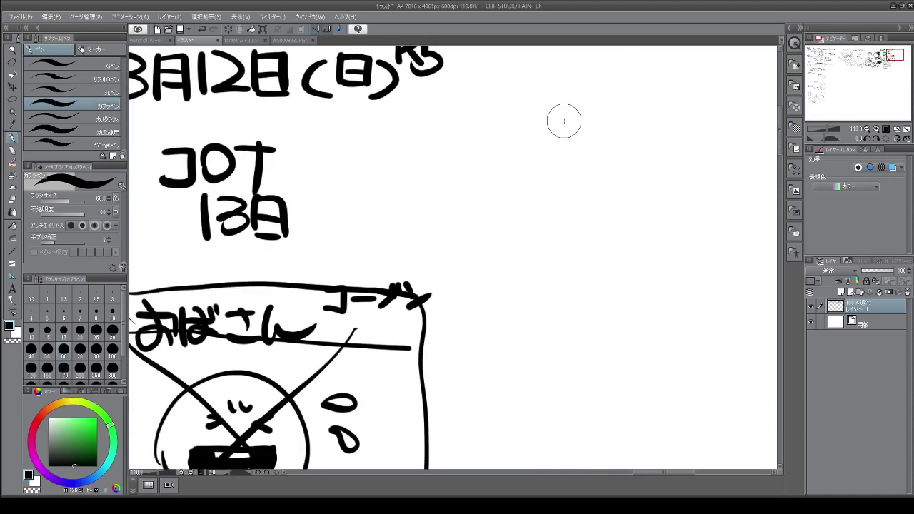
{"action": "mouse_move", "coordinate": [505, 78]}
{"action": "left_mouse_down"}
{"action": "mouse_move", "coordinate": [490, 110]}
{"action": "mouse_move", "coordinate": [522, 111]}
{"action": "left_mouse_up"}
{"action": "left_click_drag", "start_coordinate": [457, 70], "coordinate": [444, 91]}
{"action": "mouse_move", "coordinate": [452, 82]}
{"action": "left_mouse_down"}
{"action": "mouse_move", "coordinate": [453, 113]}
{"action": "mouse_move", "coordinate": [491, 92]}
{"action": "mouse_move", "coordinate": [474, 100]}
{"action": "left_mouse_up"}
{"action": "left_click_drag", "start_coordinate": [464, 71], "coordinate": [487, 107]}
{"action": "mouse_move", "coordinate": [544, 82]}
{"action": "left_mouse_down"}
{"action": "mouse_move", "coordinate": [585, 78]}
{"action": "mouse_move", "coordinate": [562, 102]}
{"action": "left_mouse_up"}
{"action": "mouse_move", "coordinate": [568, 87]}
{"action": "left_mouse_down"}
{"action": "mouse_move", "coordinate": [580, 98]}
{"action": "mouse_move", "coordinate": [592, 93]}
{"action": "left_mouse_up"}
{"action": "mouse_move", "coordinate": [595, 75]}
{"action": "left_mouse_down"}
{"action": "mouse_move", "coordinate": [597, 100]}
{"action": "mouse_move", "coordinate": [619, 106]}
{"action": "mouse_move", "coordinate": [642, 80]}
{"action": "left_mouse_up"}
{"action": "left_click_drag", "start_coordinate": [629, 99], "coordinate": [677, 105]}
{"action": "left_click_drag", "start_coordinate": [663, 70], "coordinate": [654, 88]}
{"action": "mouse_move", "coordinate": [658, 80]}
{"action": "left_mouse_down"}
{"action": "mouse_move", "coordinate": [668, 87]}
{"action": "mouse_move", "coordinate": [656, 99]}
{"action": "mouse_move", "coordinate": [676, 101]}
{"action": "left_mouse_up"}
{"action": "mouse_move", "coordinate": [687, 76]}
{"action": "left_mouse_down"}
{"action": "mouse_move", "coordinate": [694, 95]}
{"action": "mouse_move", "coordinate": [714, 86]}
{"action": "mouse_move", "coordinate": [707, 80]}
{"action": "left_mouse_up"}
{"action": "left_click_drag", "start_coordinate": [715, 70], "coordinate": [720, 75]}
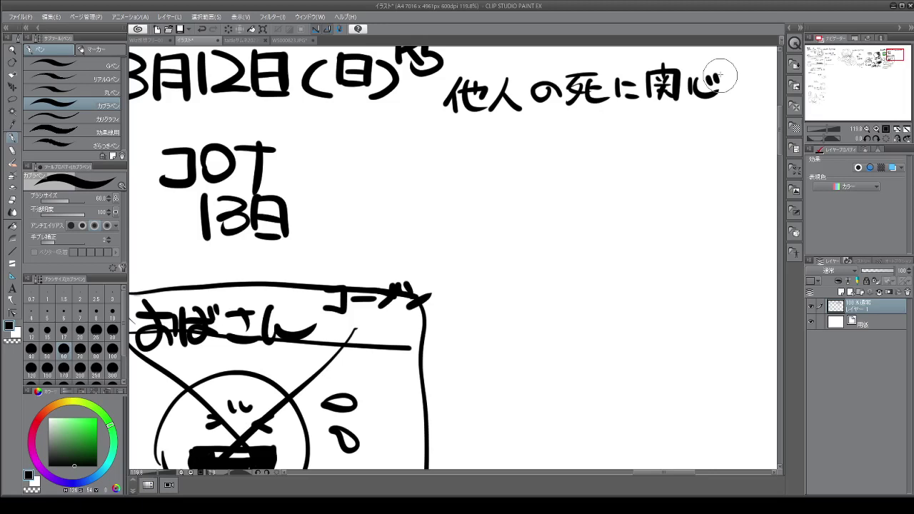
Step: Handwrite 危機感がない beneath the 他人の死に関心 line
{"action": "mouse_move", "coordinate": [490, 133]}
{"action": "left_mouse_down"}
{"action": "mouse_move", "coordinate": [483, 145]}
{"action": "mouse_move", "coordinate": [492, 158]}
{"action": "mouse_move", "coordinate": [479, 179]}
{"action": "mouse_move", "coordinate": [499, 165]}
{"action": "left_mouse_up"}
{"action": "left_click_drag", "start_coordinate": [486, 160], "coordinate": [508, 176]}
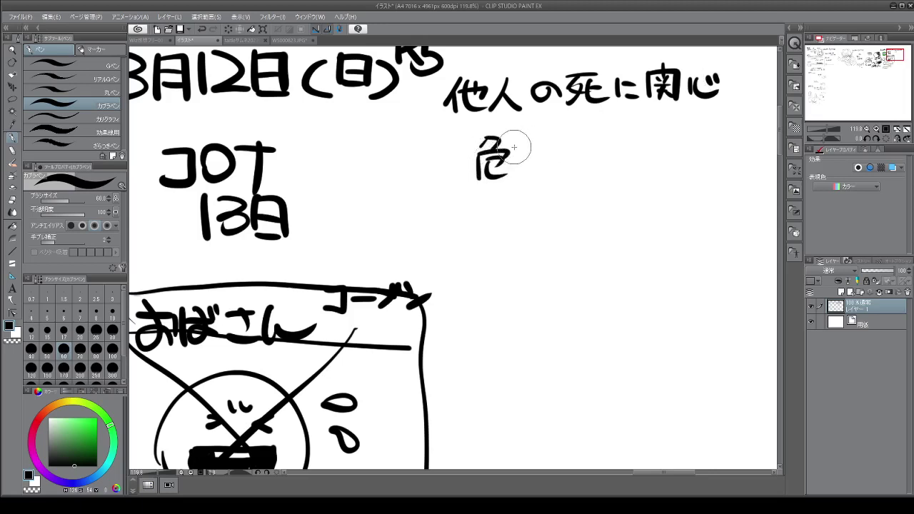
{"action": "mouse_move", "coordinate": [508, 136]}
{"action": "left_mouse_down"}
{"action": "mouse_move", "coordinate": [508, 176]}
{"action": "mouse_move", "coordinate": [535, 137]}
{"action": "mouse_move", "coordinate": [551, 149]}
{"action": "mouse_move", "coordinate": [545, 174]}
{"action": "left_mouse_up"}
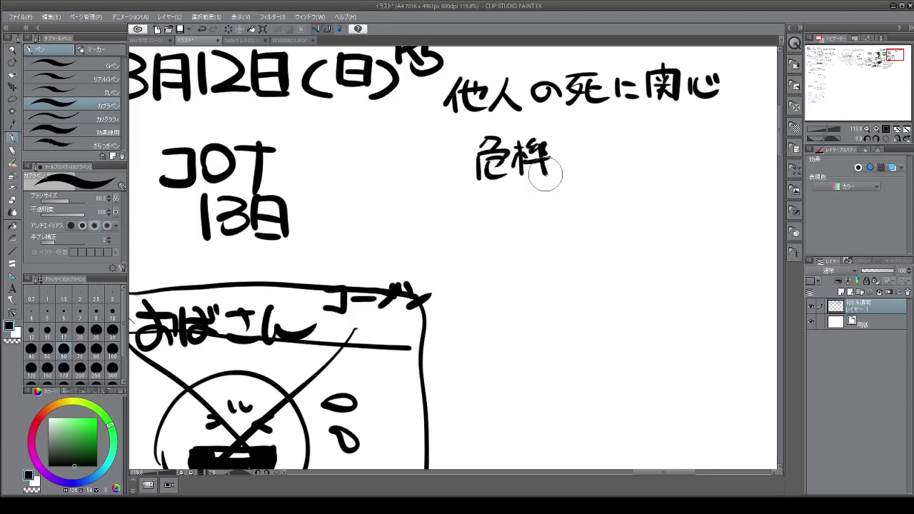
{"action": "left_click_drag", "start_coordinate": [559, 142], "coordinate": [588, 140]}
{"action": "mouse_move", "coordinate": [558, 143]}
{"action": "left_mouse_down"}
{"action": "mouse_move", "coordinate": [563, 161]}
{"action": "mouse_move", "coordinate": [590, 171]}
{"action": "mouse_move", "coordinate": [597, 162]}
{"action": "mouse_move", "coordinate": [592, 168]}
{"action": "left_mouse_up"}
{"action": "mouse_move", "coordinate": [609, 146]}
{"action": "left_mouse_down"}
{"action": "mouse_move", "coordinate": [614, 158]}
{"action": "mouse_move", "coordinate": [621, 143]}
{"action": "left_mouse_up"}
{"action": "left_click_drag", "start_coordinate": [626, 134], "coordinate": [651, 143]}
{"action": "mouse_move", "coordinate": [644, 139]}
{"action": "left_mouse_down"}
{"action": "mouse_move", "coordinate": [639, 164]}
{"action": "mouse_move", "coordinate": [658, 153]}
{"action": "left_mouse_up"}
{"action": "left_click_drag", "start_coordinate": [650, 159], "coordinate": [692, 155]}
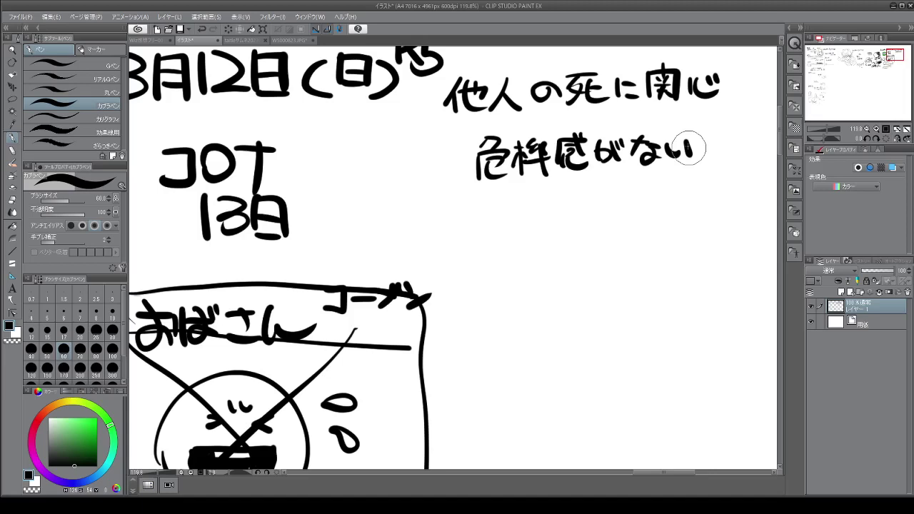
Step: Draw a long horizontal line starting from a small circle under 危機感がない and label it COVID 19 near the circle
{"action": "mouse_move", "coordinate": [328, 192]}
{"action": "left_mouse_down"}
{"action": "mouse_move", "coordinate": [343, 203]}
{"action": "mouse_move", "coordinate": [569, 200]}
{"action": "mouse_move", "coordinate": [738, 187]}
{"action": "left_mouse_up"}
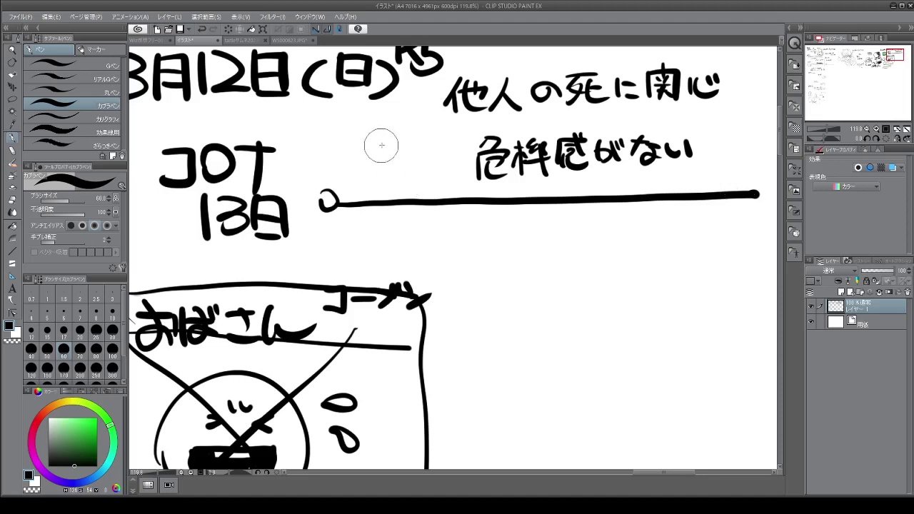
{"action": "mouse_move", "coordinate": [378, 148]}
{"action": "left_mouse_down"}
{"action": "mouse_move", "coordinate": [382, 176]}
{"action": "mouse_move", "coordinate": [404, 177]}
{"action": "left_mouse_up"}
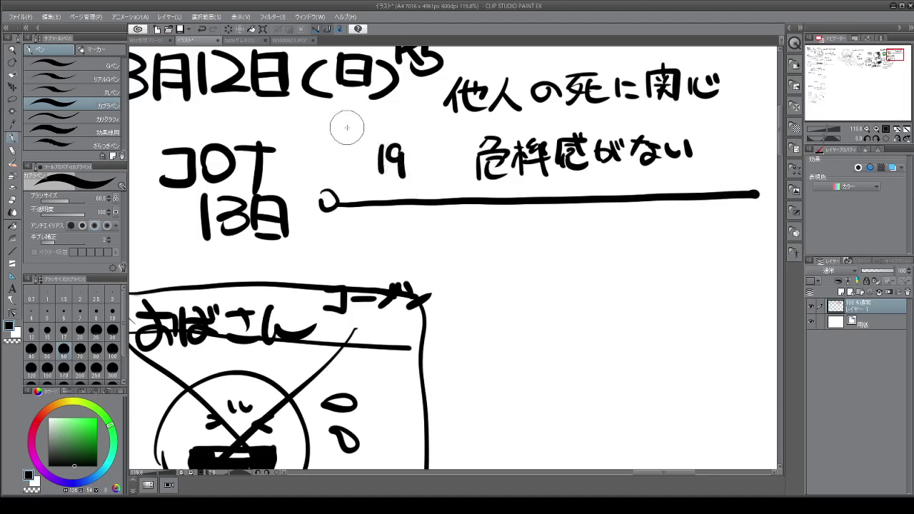
{"action": "mouse_move", "coordinate": [350, 125]}
{"action": "left_mouse_down"}
{"action": "mouse_move", "coordinate": [349, 139]}
{"action": "mouse_move", "coordinate": [386, 123]}
{"action": "mouse_move", "coordinate": [400, 139]}
{"action": "left_mouse_up"}
{"action": "left_click", "coordinate": [418, 140]}
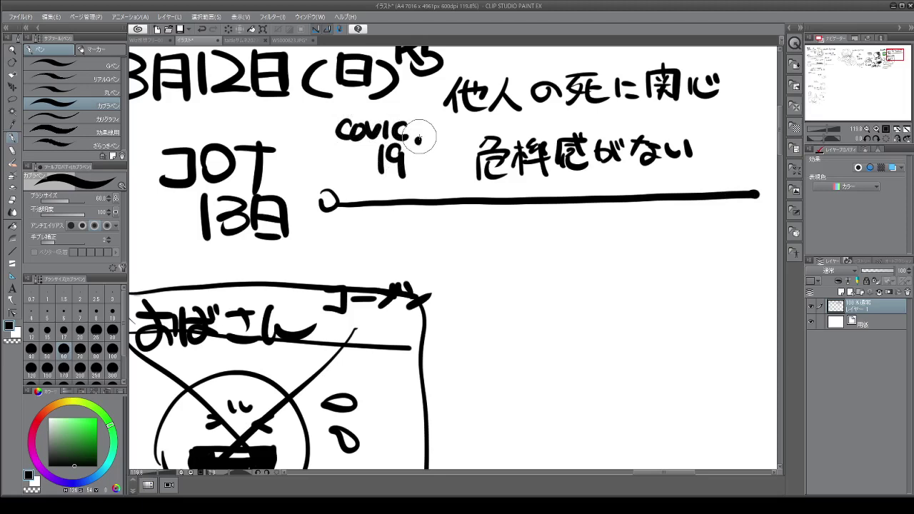